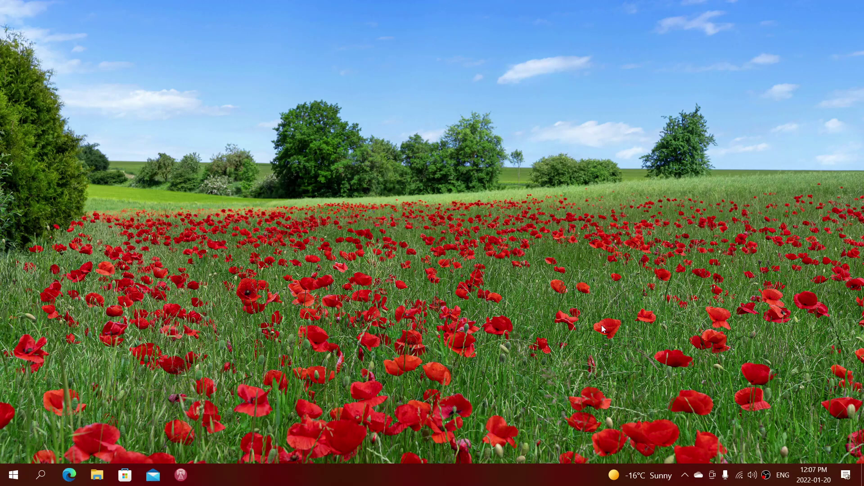
# Step: Go to Settings > Update & Security > Windows Update Advanced options via the Start right-click menu
pyautogui.rightClick(14, 478)
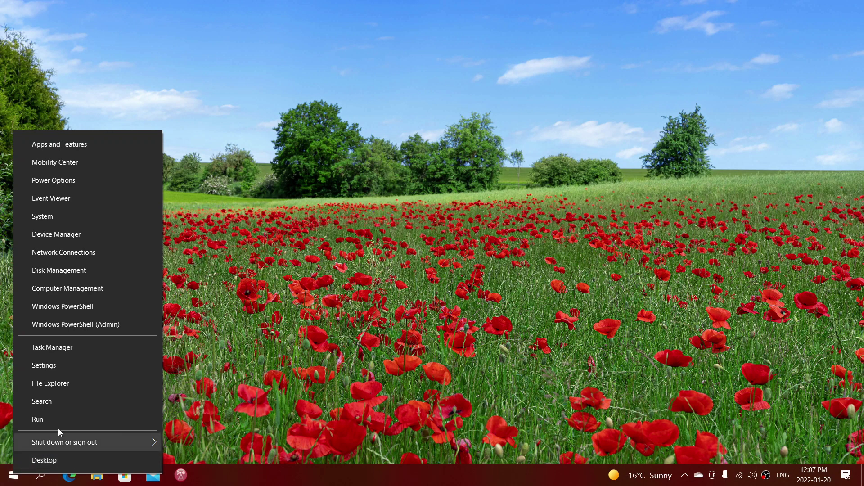
pyautogui.click(62, 366)
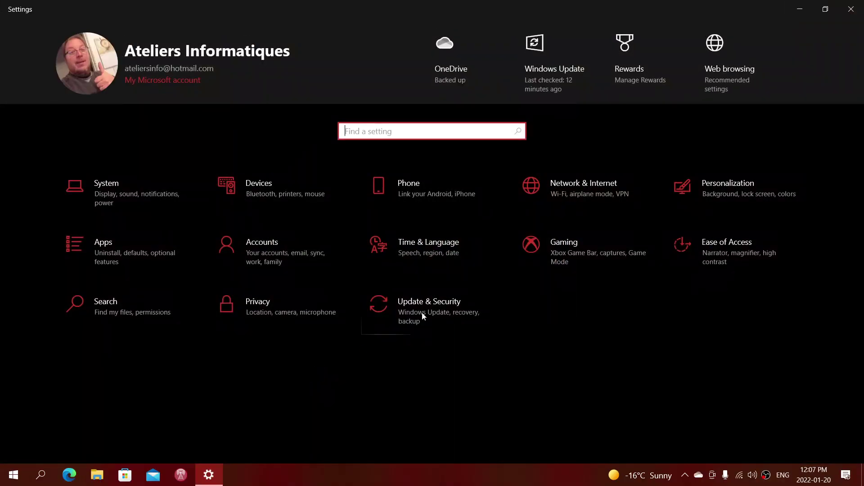
pyautogui.click(446, 305)
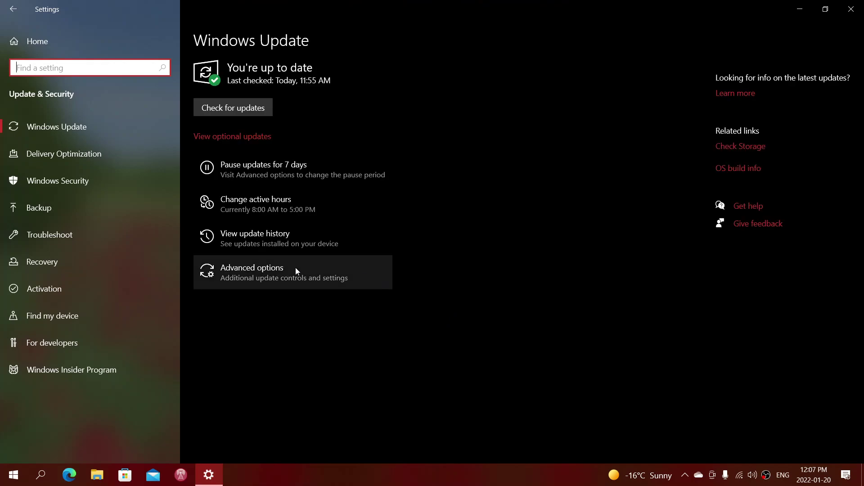
pyautogui.click(252, 272)
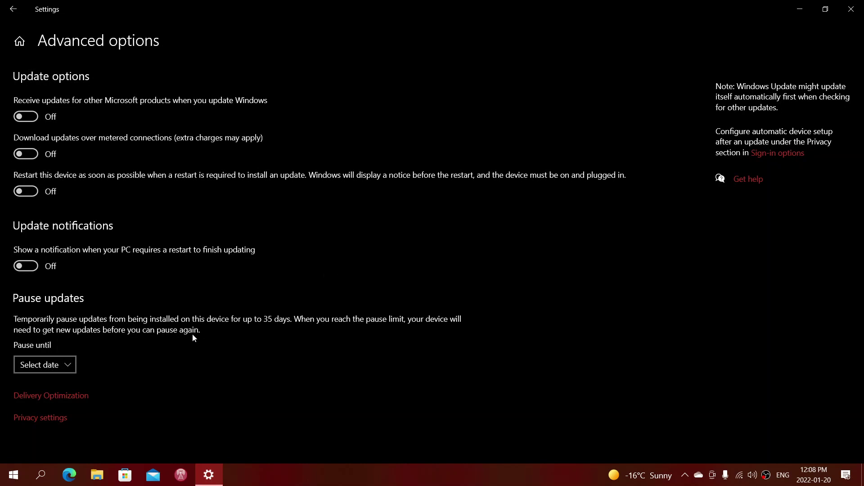
# Step: Open the Delivery Optimization page from Windows Update Advanced options
pyautogui.click(49, 396)
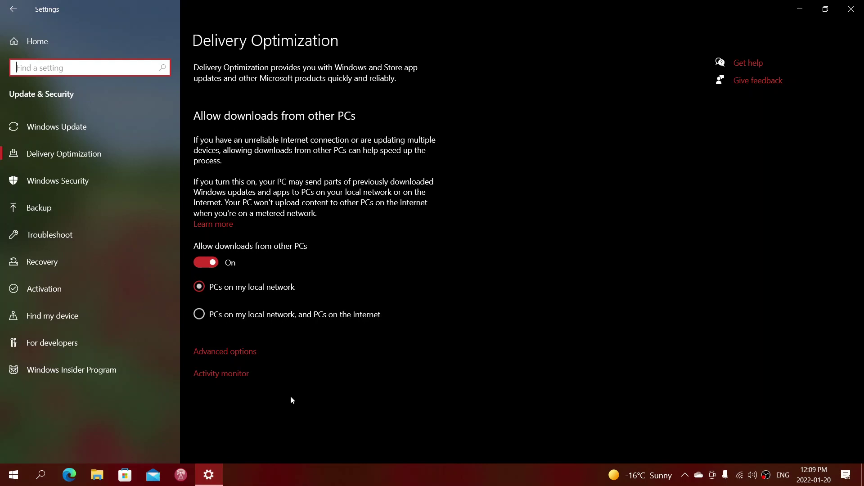
# Step: Open Delivery Optimization advanced options, tick both absolute bandwidth limits, then untick them
pyautogui.click(232, 357)
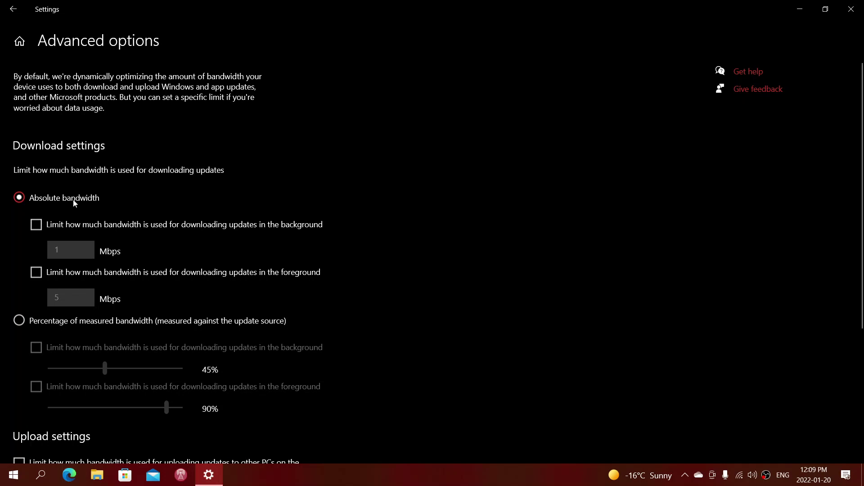
pyautogui.click(37, 228)
pyautogui.click(43, 268)
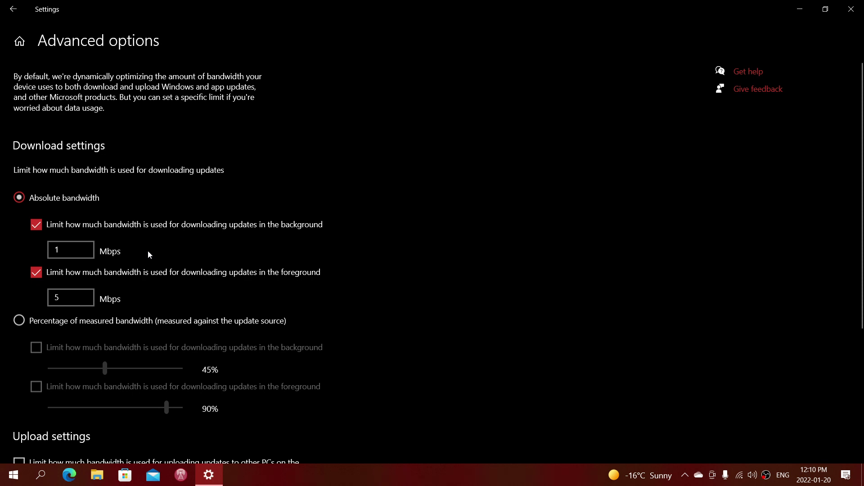
pyautogui.click(36, 225)
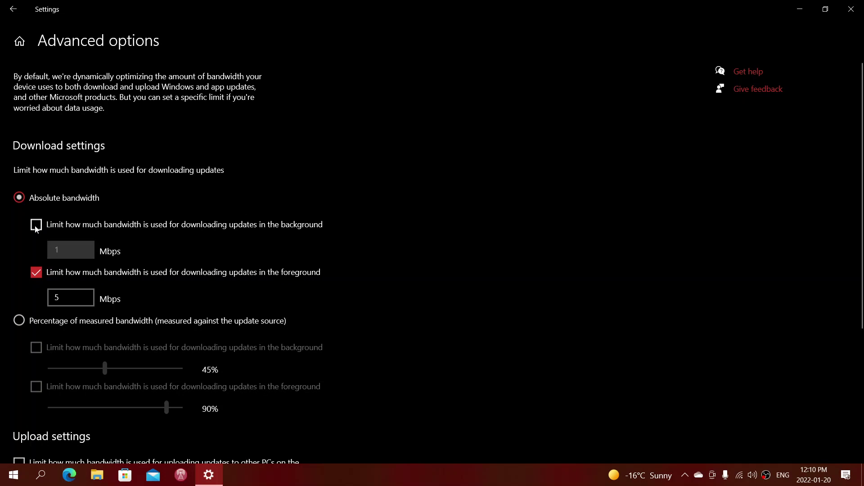
pyautogui.click(36, 272)
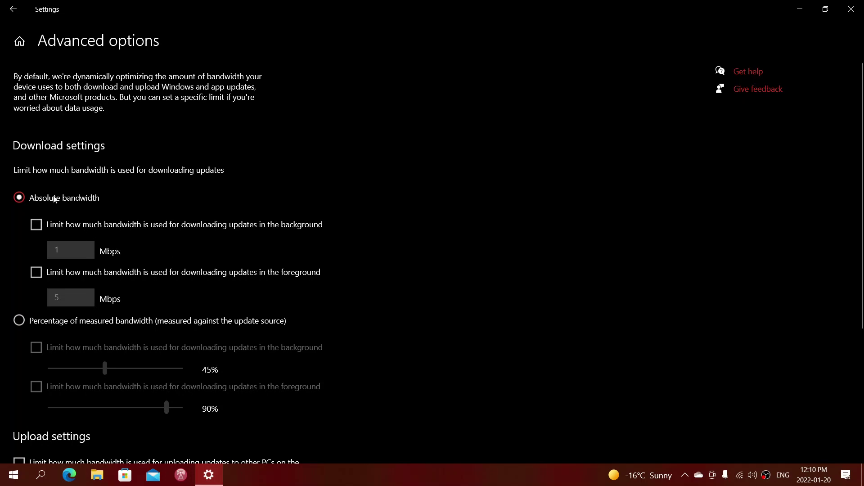
# Step: Switch download limits to percentage of measured bandwidth and enable background and foreground limits
pyautogui.click(19, 321)
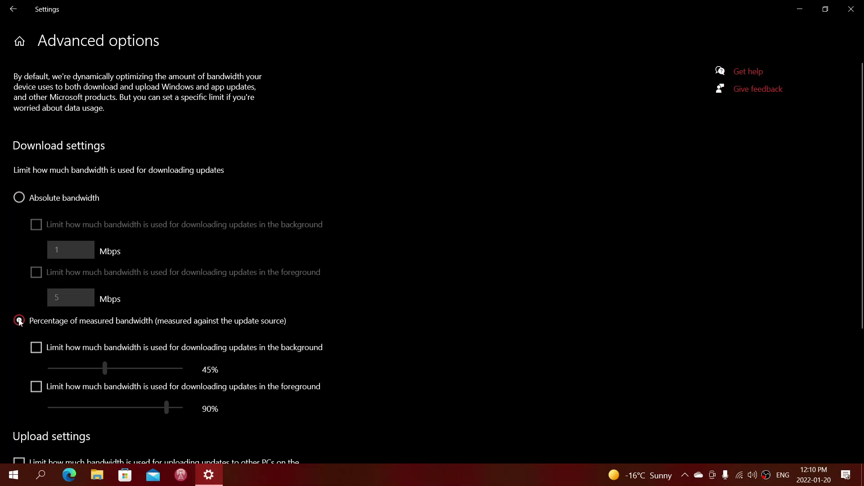
pyautogui.scroll(-4, 256, 302)
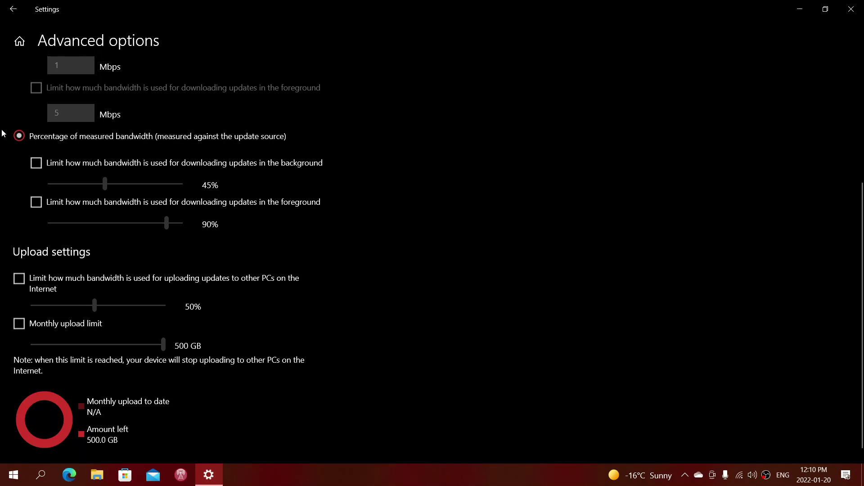
pyautogui.click(37, 164)
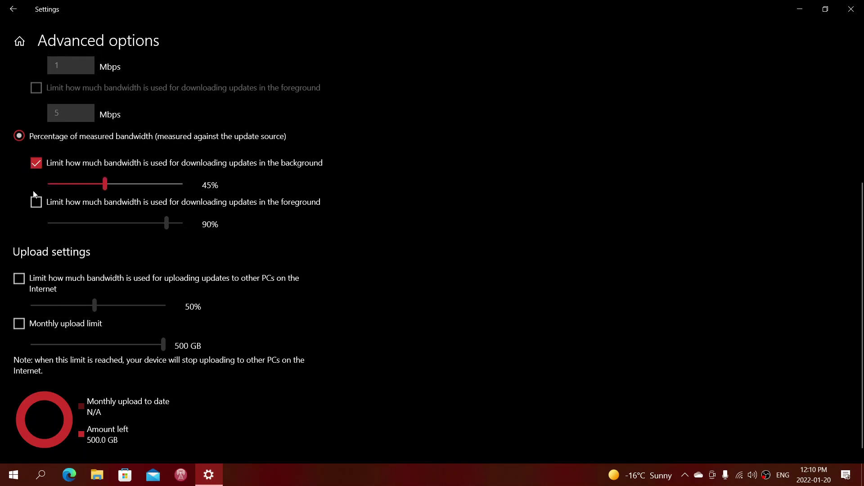
pyautogui.click(35, 205)
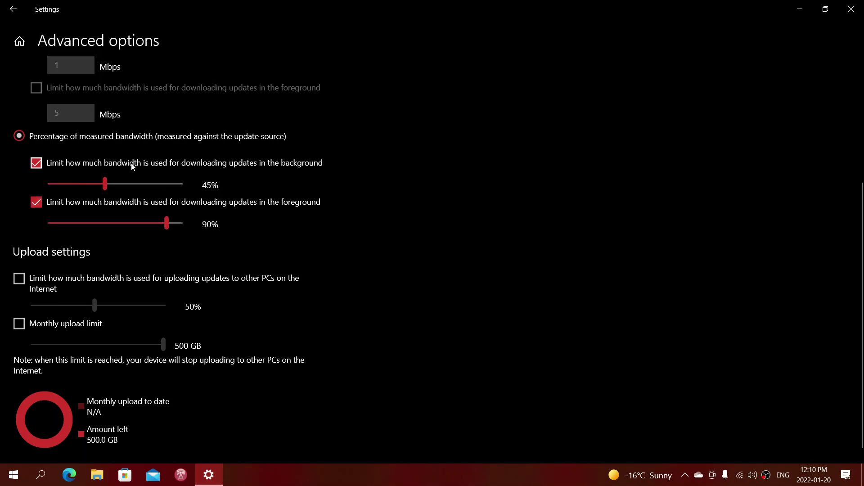
# Step: Drag both download percentage sliders to 10%, then uncheck both limits
pyautogui.moveTo(108, 185); pyautogui.dragTo(59, 189)
pyautogui.moveTo(166, 222); pyautogui.dragTo(57, 225)
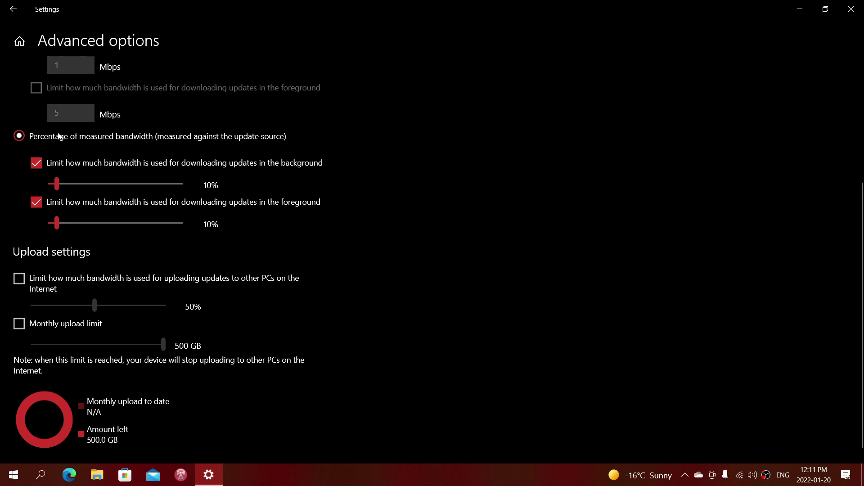
pyautogui.click(36, 166)
pyautogui.click(36, 203)
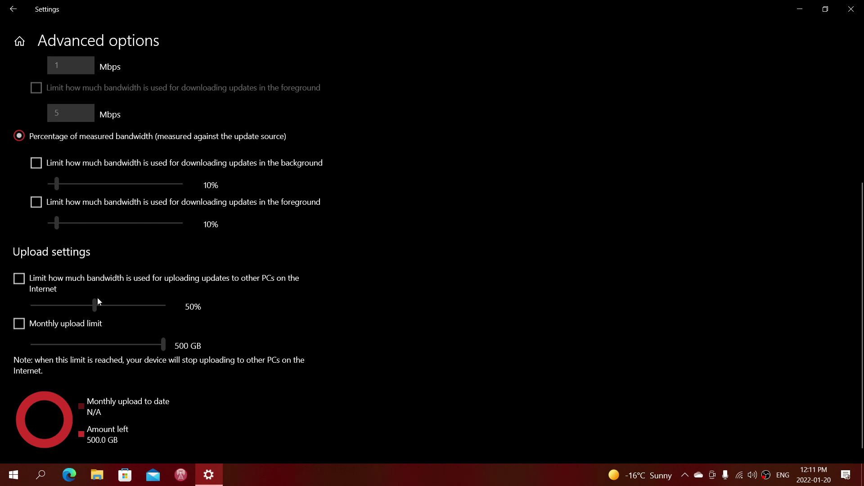
# Step: Set the monthly upload limit slider to 5 GB, leaving both upload limit boxes unchecked
pyautogui.scroll(-1, 148, 288)
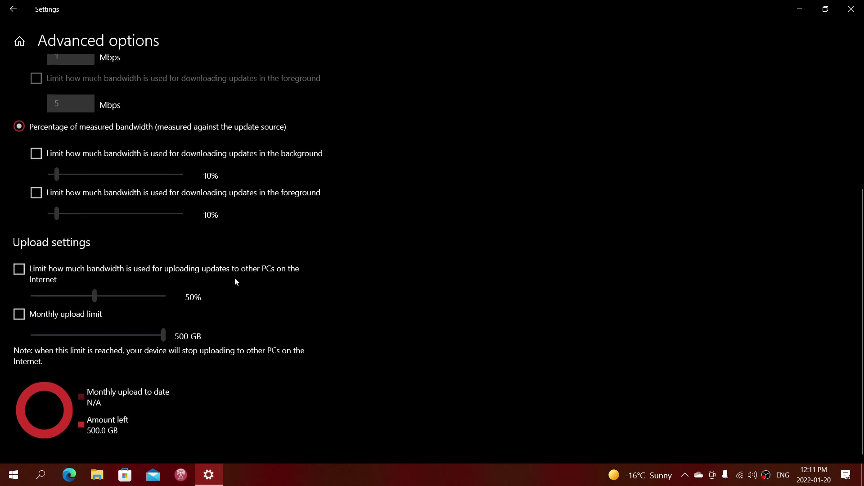
pyautogui.click(20, 271)
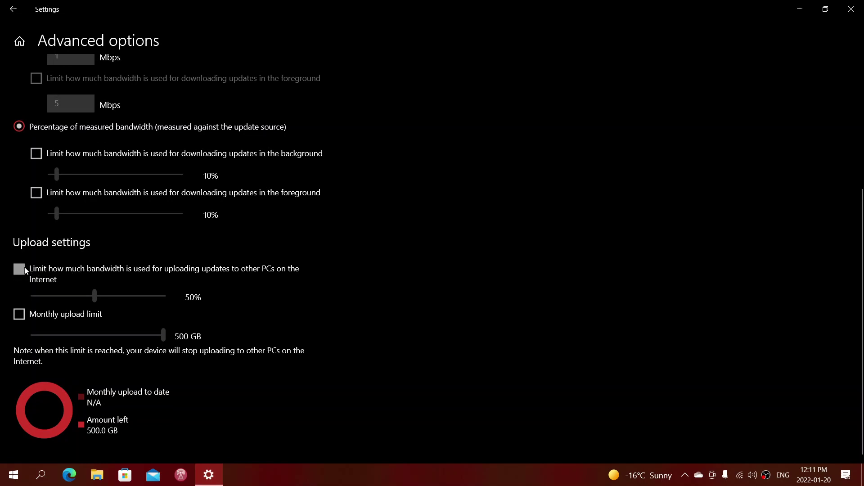
pyautogui.click(20, 314)
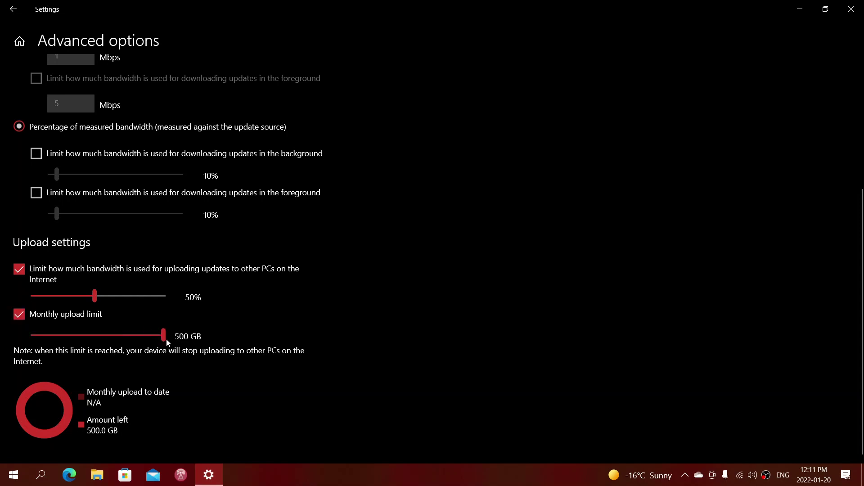
pyautogui.moveTo(166, 338); pyautogui.dragTo(33, 335)
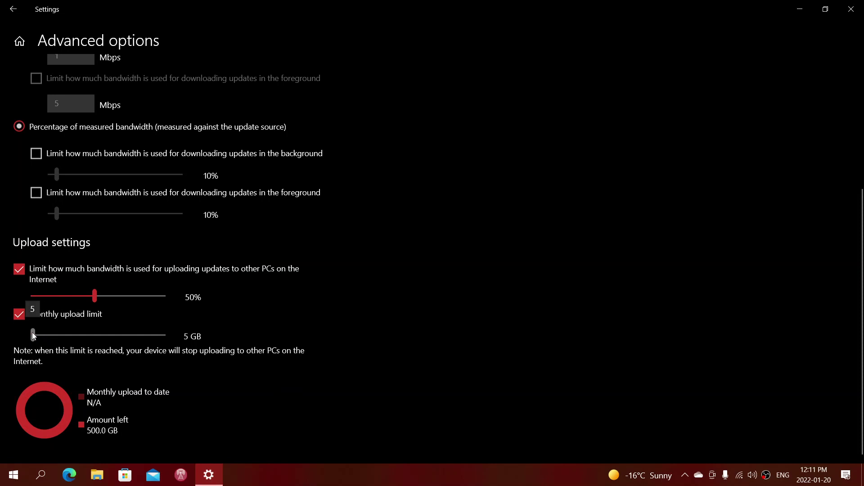
pyautogui.moveTo(32, 331); pyautogui.dragTo(33, 331)
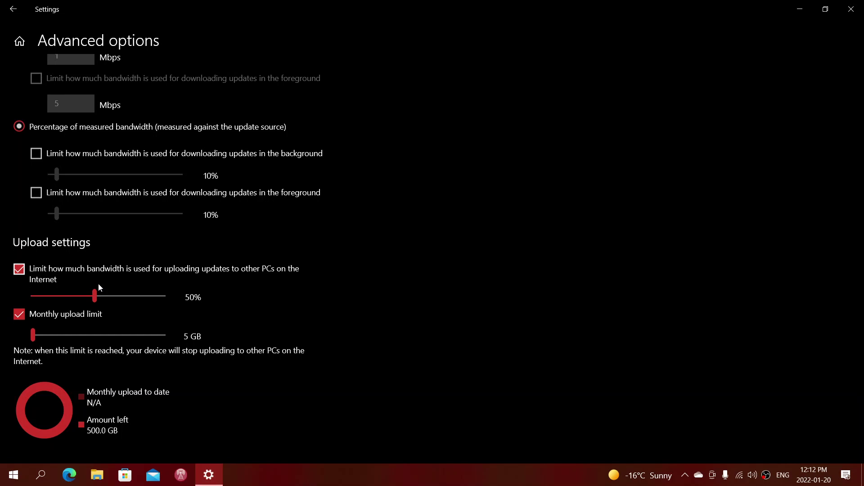
pyautogui.click(19, 270)
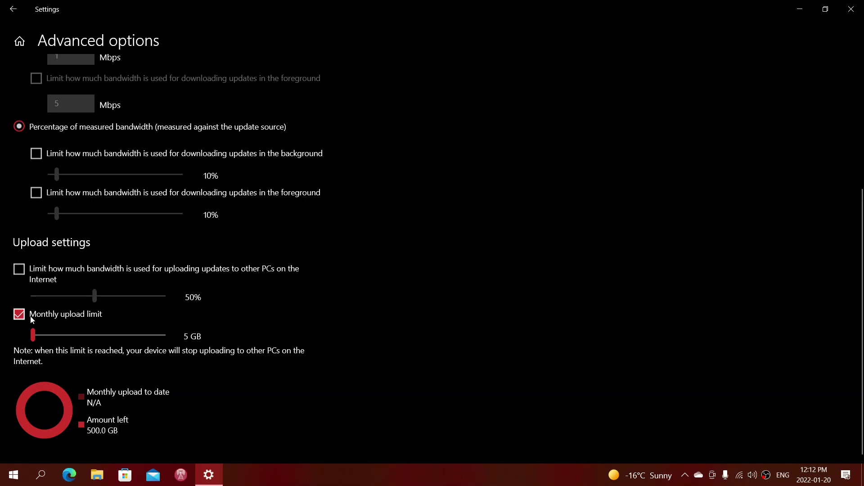
pyautogui.click(19, 314)
# Step: Scroll back to the top, restore down the Settings window, and close it
pyautogui.scroll(4, 371, 348)
pyautogui.scroll(-4, 372, 348)
pyautogui.scroll(4, 371, 351)
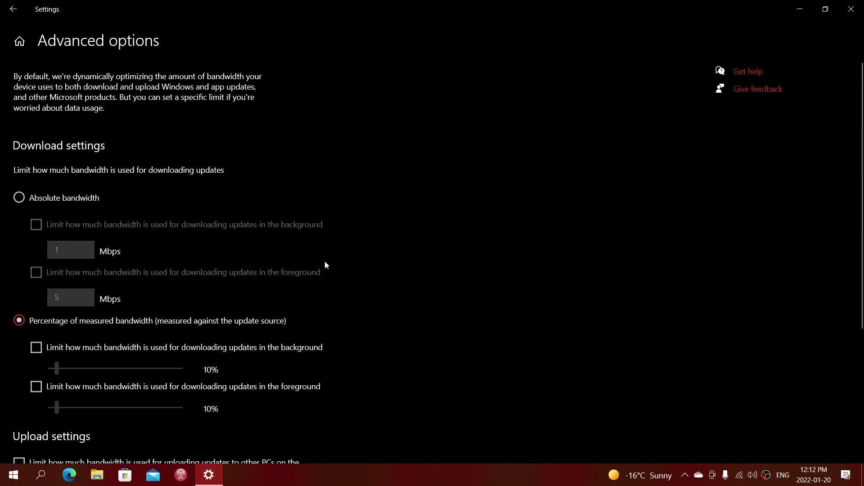
pyautogui.scroll(-4, 360, 318)
pyautogui.scroll(4, 361, 318)
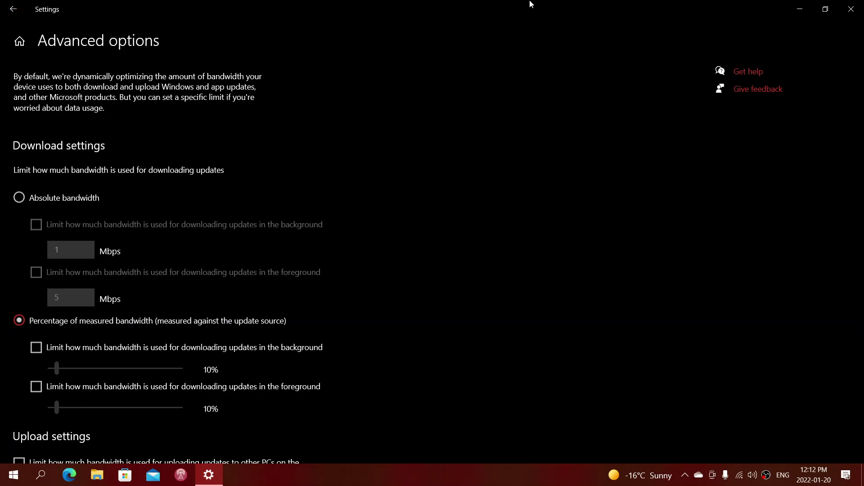
pyautogui.click(828, 11)
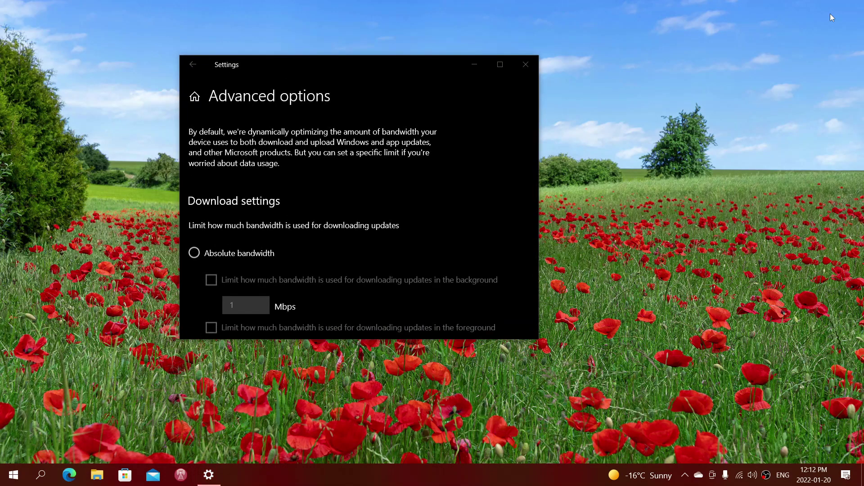
pyautogui.click(524, 65)
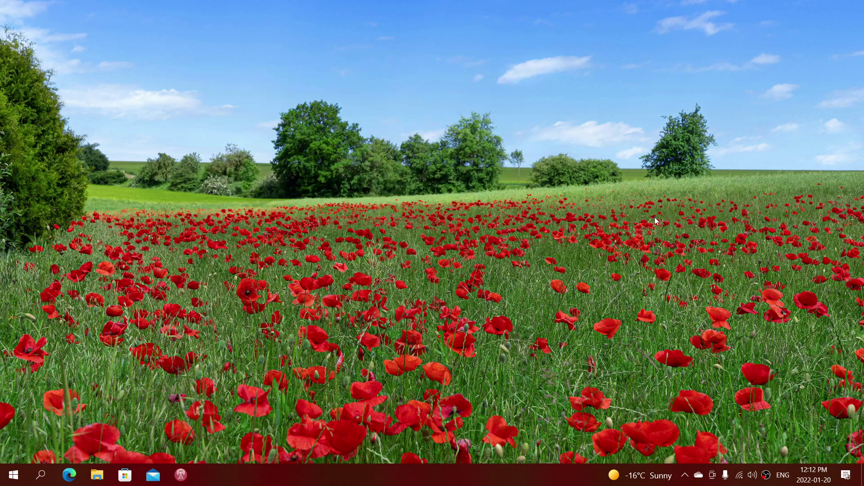